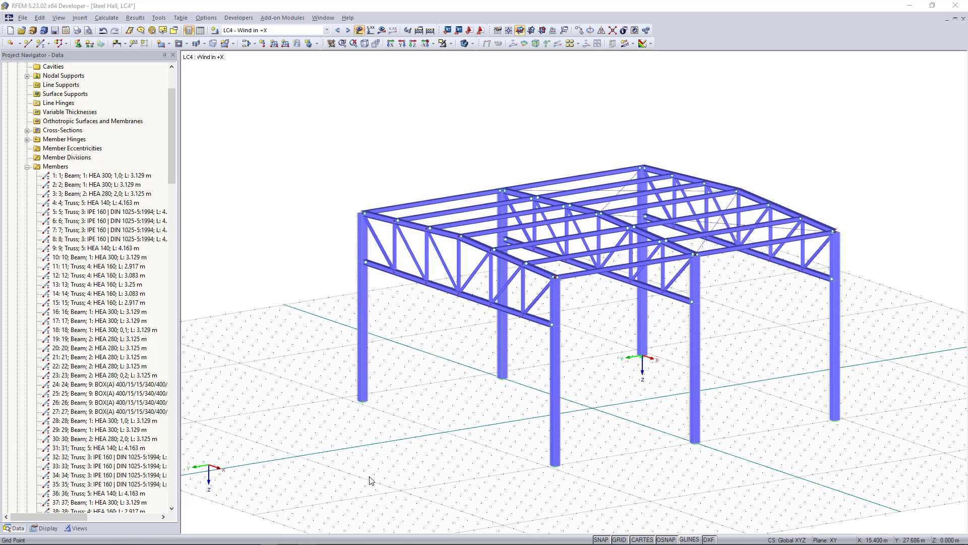
# Step: Open the wind load generator for vertical walls with roof according to EN 1991-1-4
pyautogui.click(158, 18)
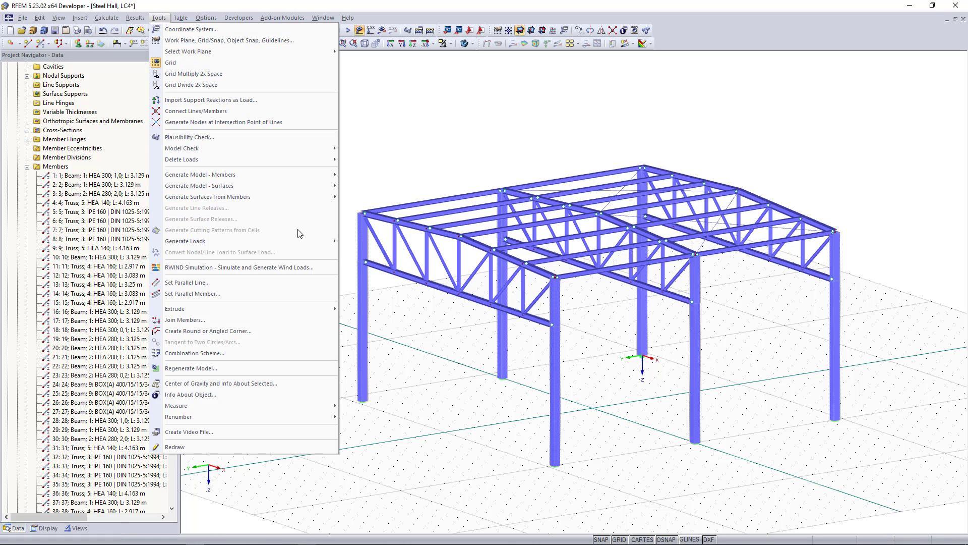
pyautogui.moveTo(314, 242)
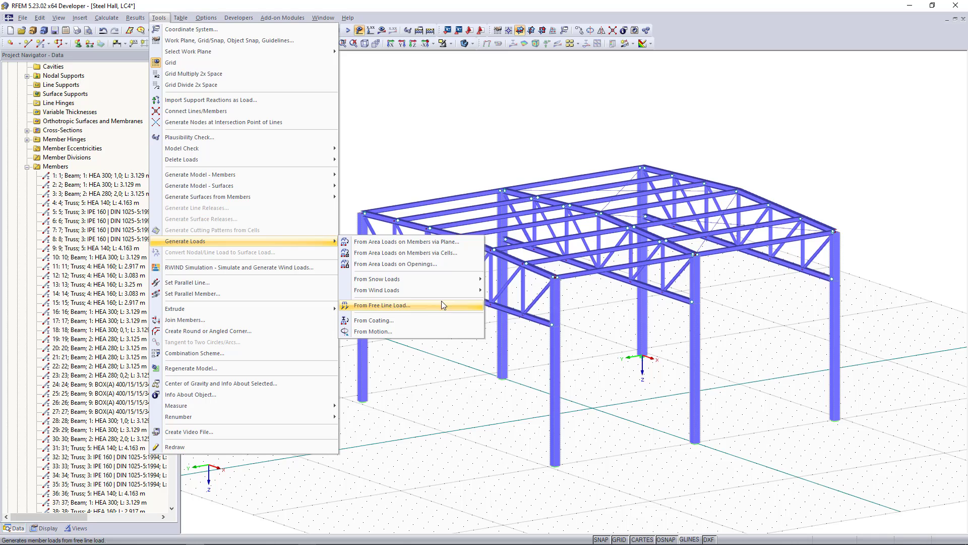
pyautogui.moveTo(460, 296)
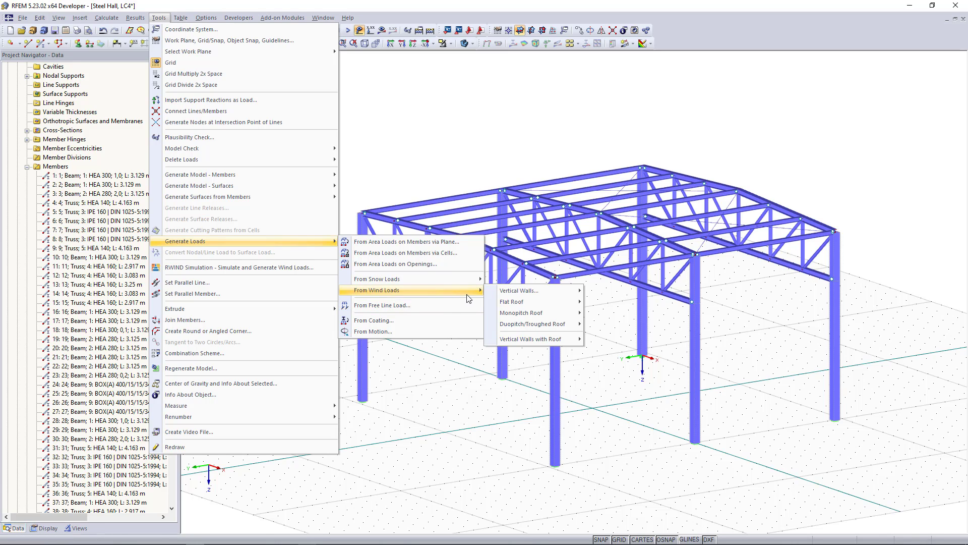
pyautogui.moveTo(526, 327)
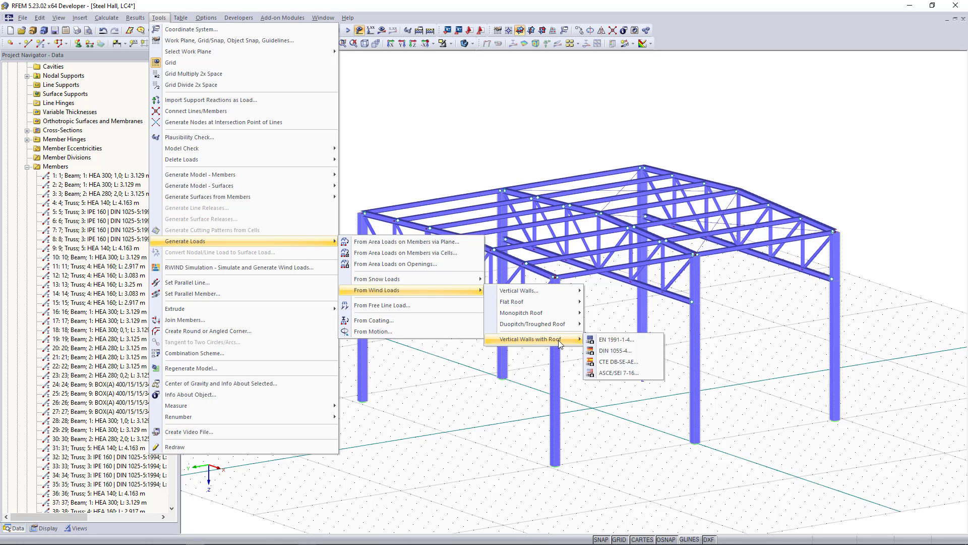
pyautogui.click(600, 342)
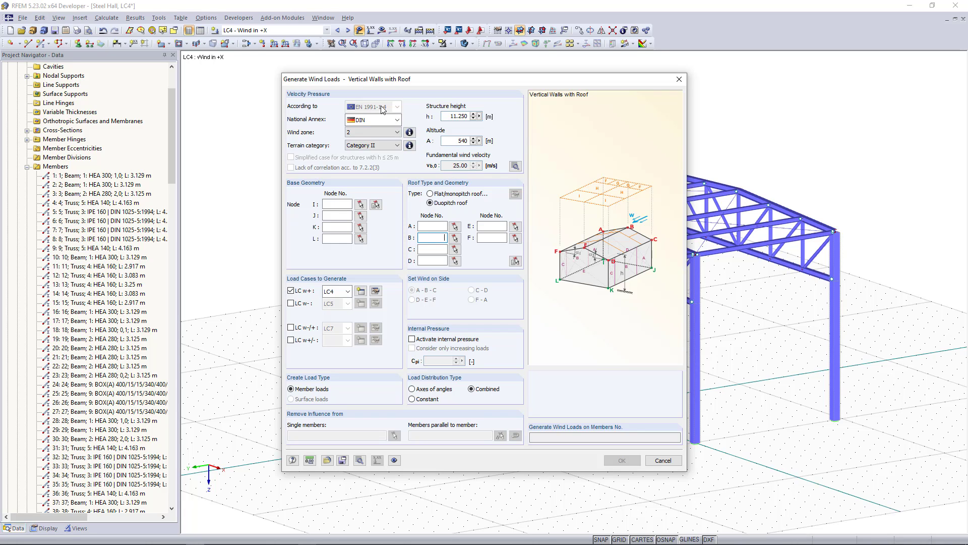
# Step: Review the available national annexes and the wind zone map for Germany, keeping the DIN annex
pyautogui.click(396, 120)
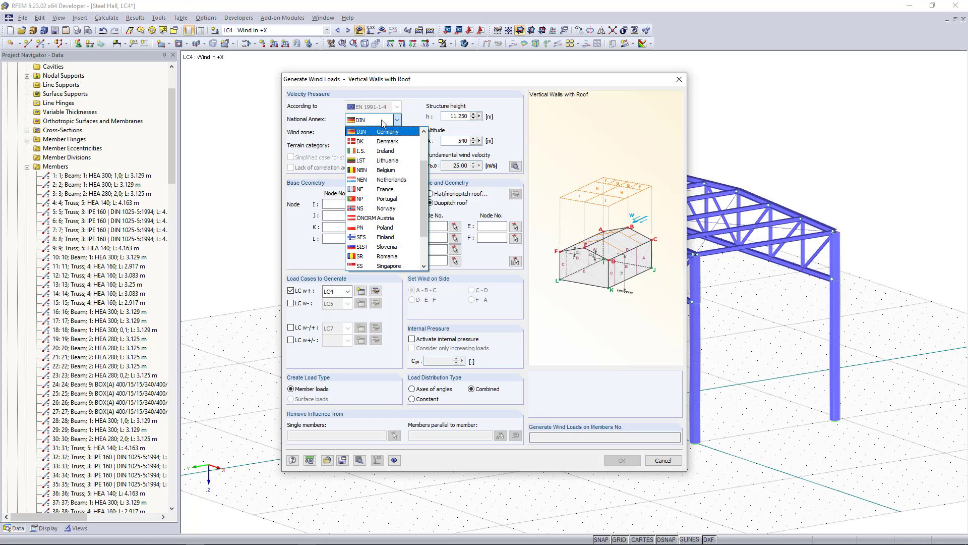
pyautogui.scroll(2, 396, 160)
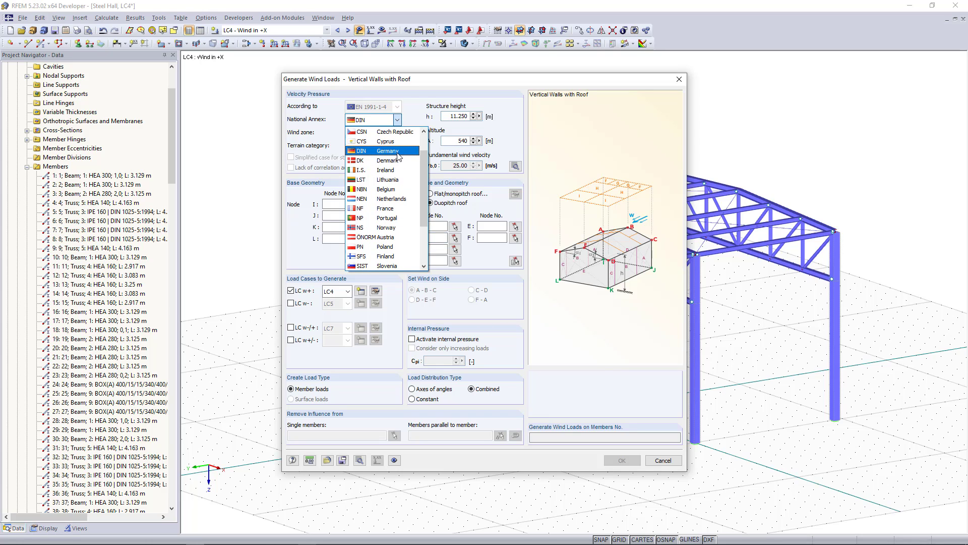
pyautogui.scroll(2, 397, 157)
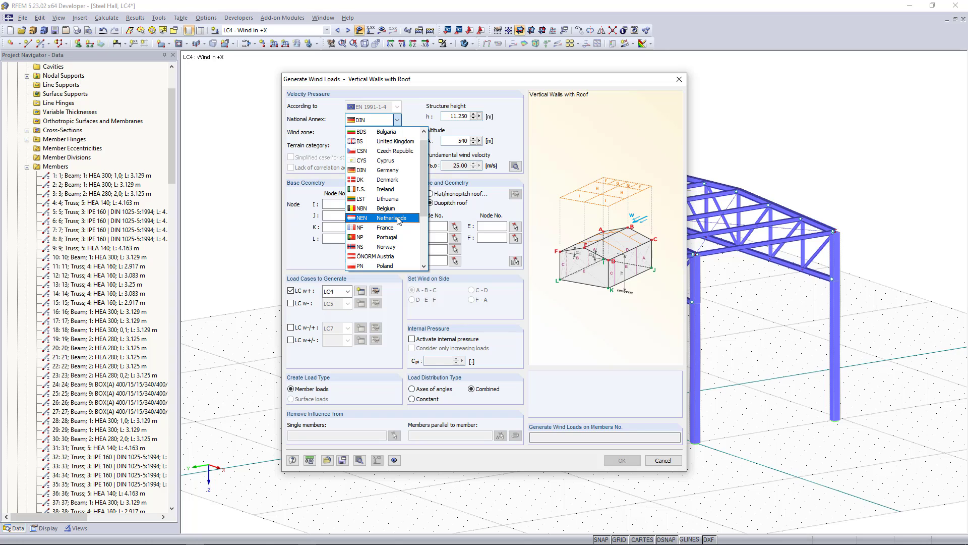
pyautogui.scroll(-3, 353, 151)
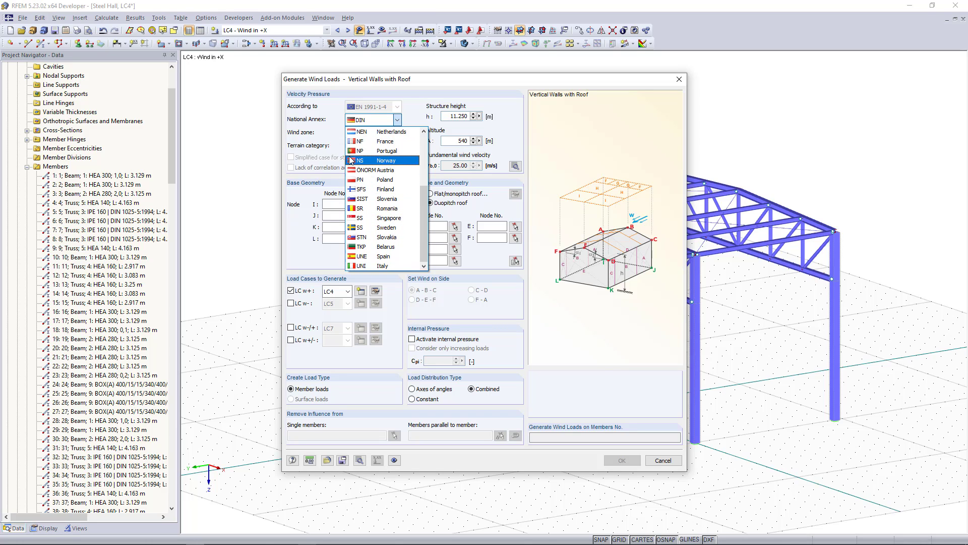
pyautogui.click(333, 145)
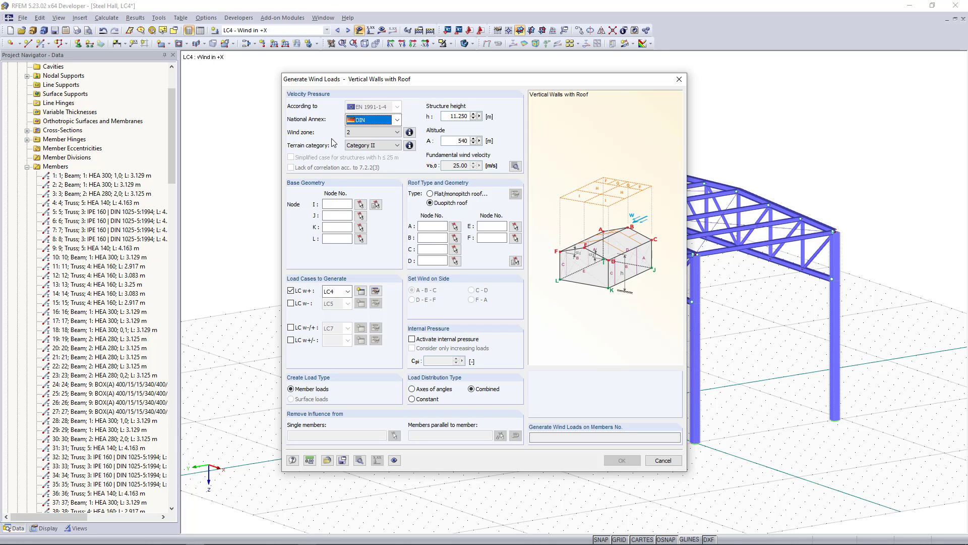
pyautogui.click(409, 132)
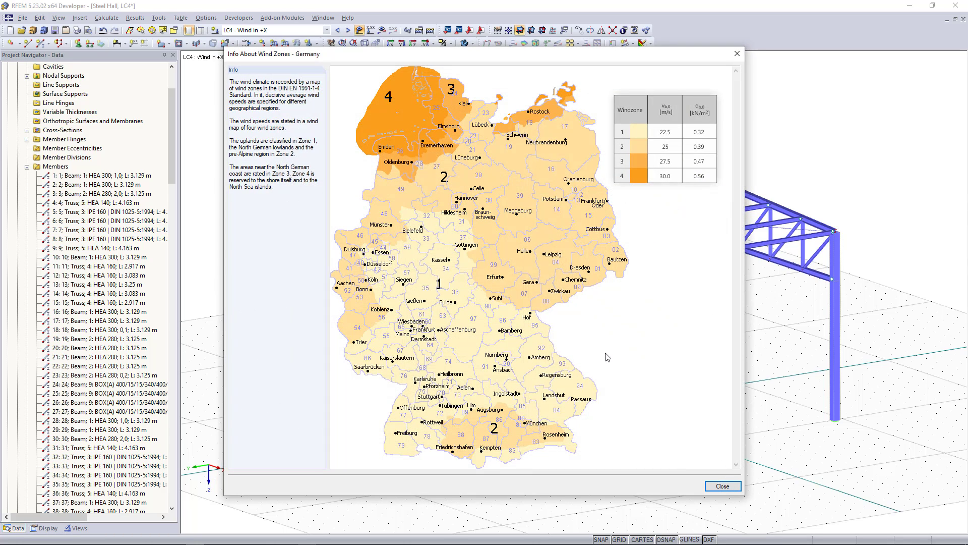
pyautogui.click(722, 486)
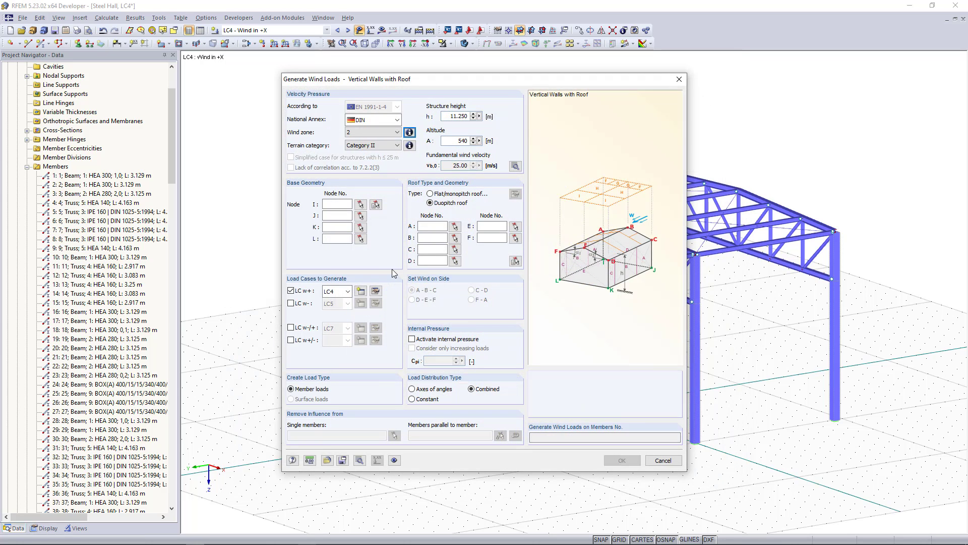
# Step: Define the base geometry by picking the hall's four corner column feet, nodes 105, 101, 102 and 106
pyautogui.click(376, 205)
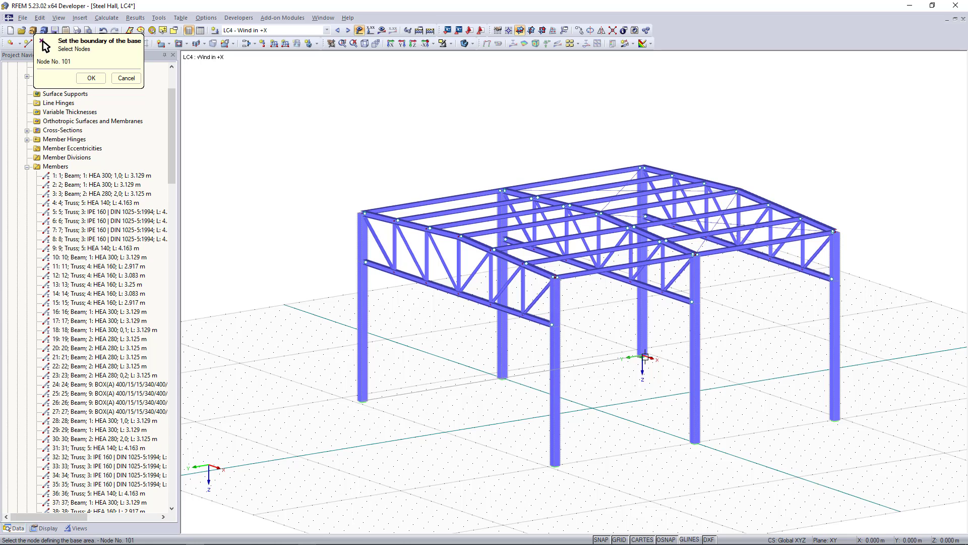
pyautogui.click(644, 357)
pyautogui.click(834, 418)
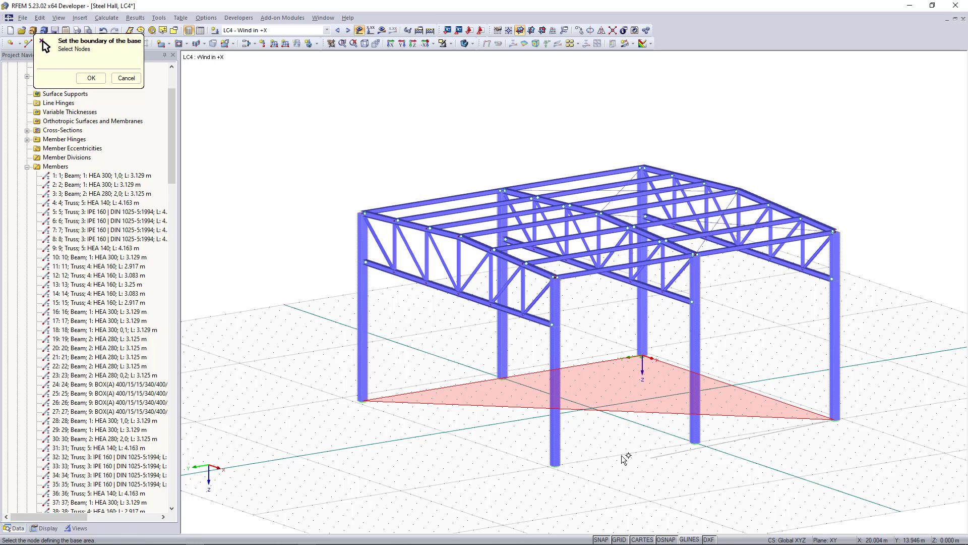
pyautogui.click(555, 464)
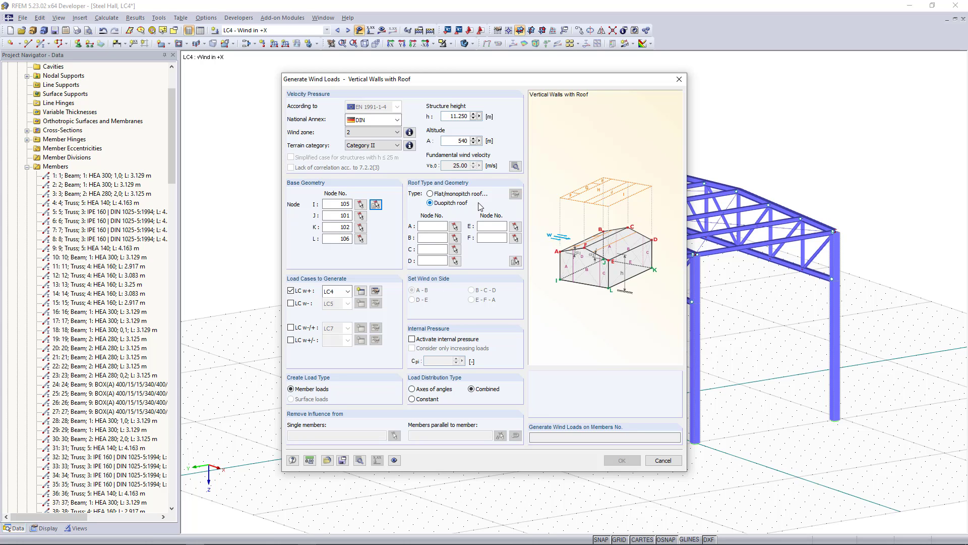
# Step: Define the duopitch roof geometry by picking its eave corners and ridge ends, nodes 33, 1, 2, 3, 35 and 34
pyautogui.click(515, 261)
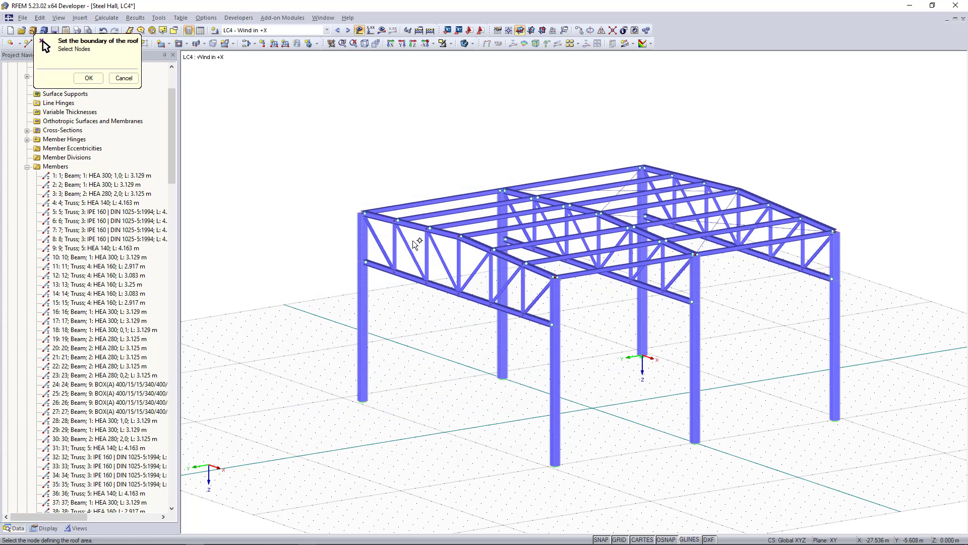
pyautogui.click(364, 213)
pyautogui.click(737, 191)
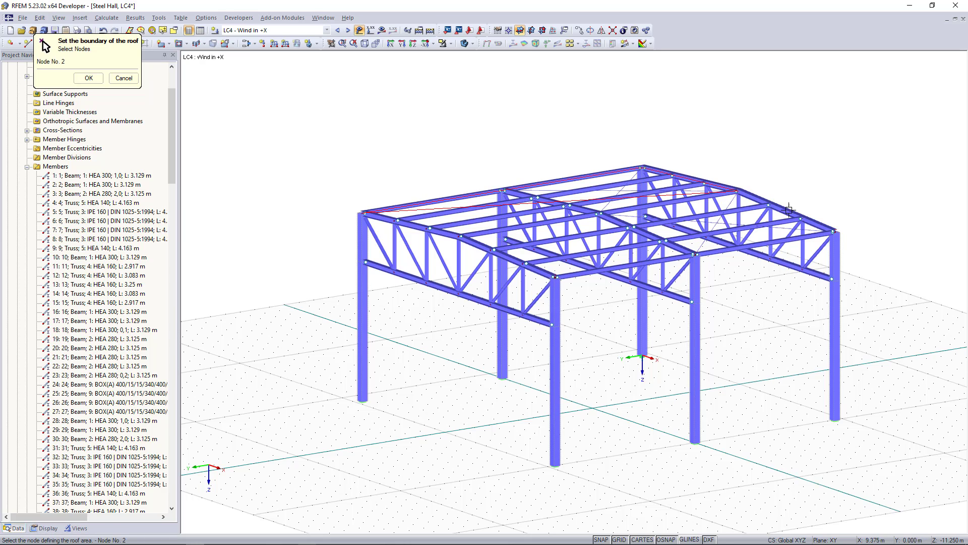
pyautogui.click(835, 232)
pyautogui.click(554, 276)
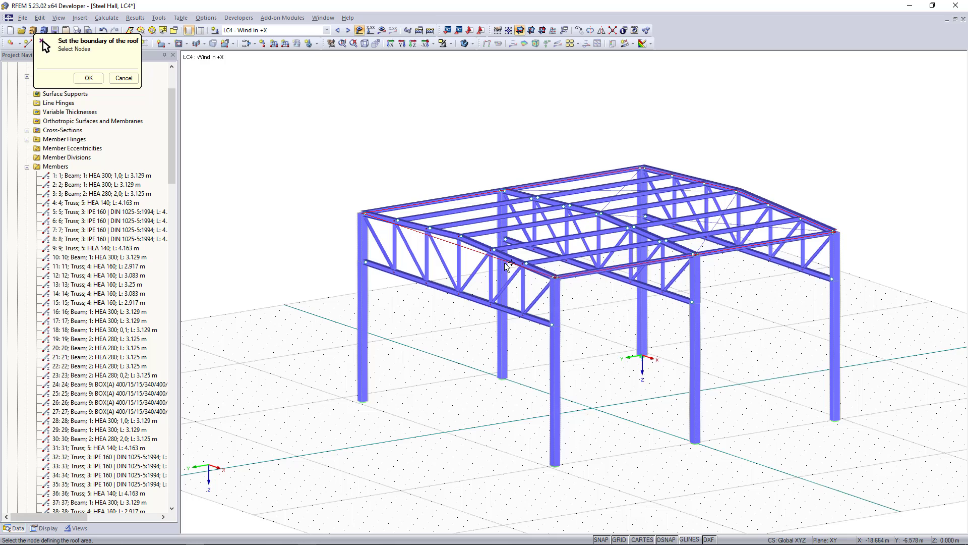
pyautogui.click(460, 236)
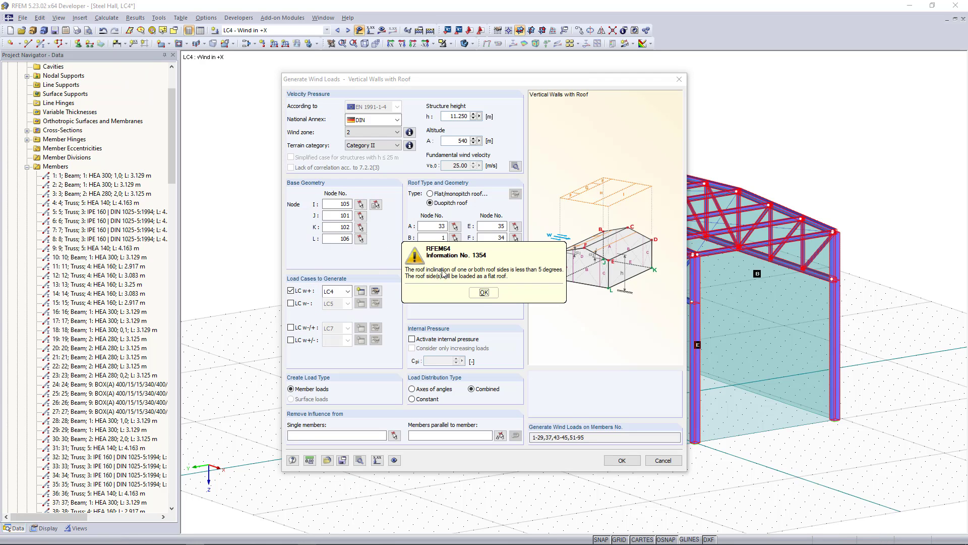
pyautogui.click(484, 292)
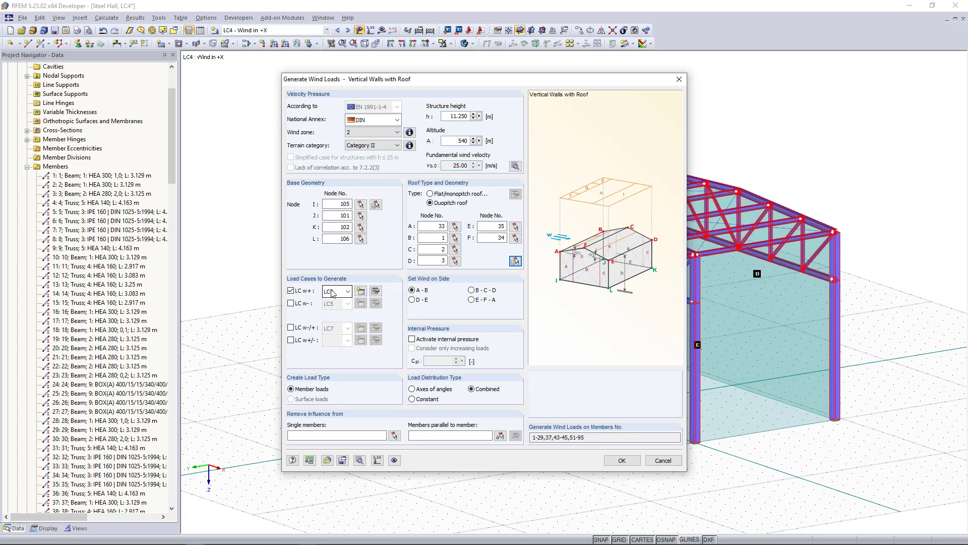
# Step: Preview the wind on side D-E and set it back to side A-B
pyautogui.click(412, 300)
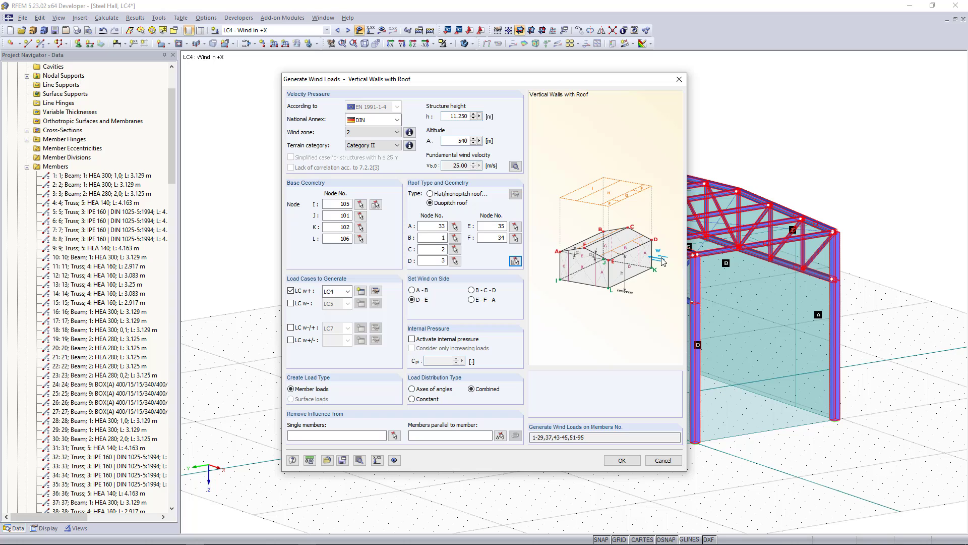
pyautogui.click(420, 291)
# Step: Remove the wind influence from the vertical web members of the far end truss using single member selection
pyautogui.click(370, 432)
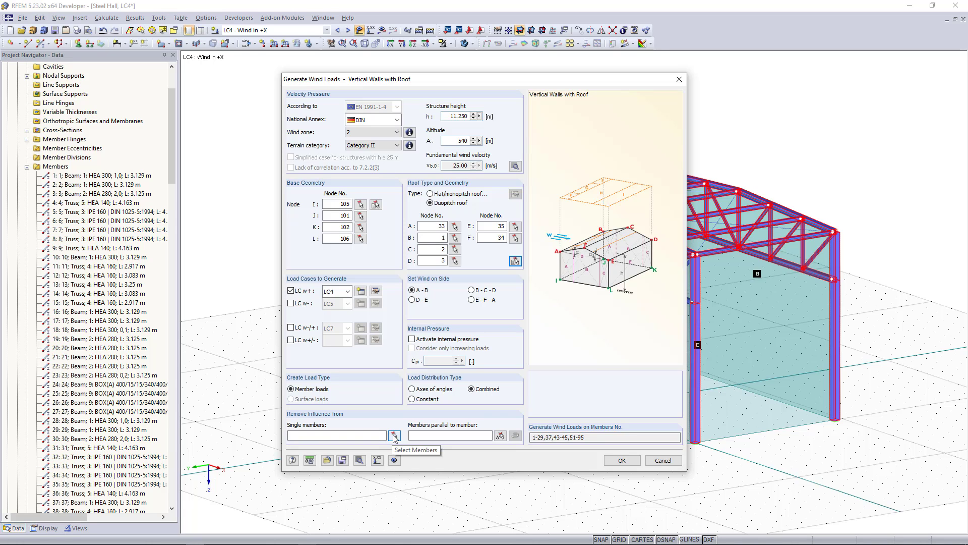
pyautogui.click(394, 436)
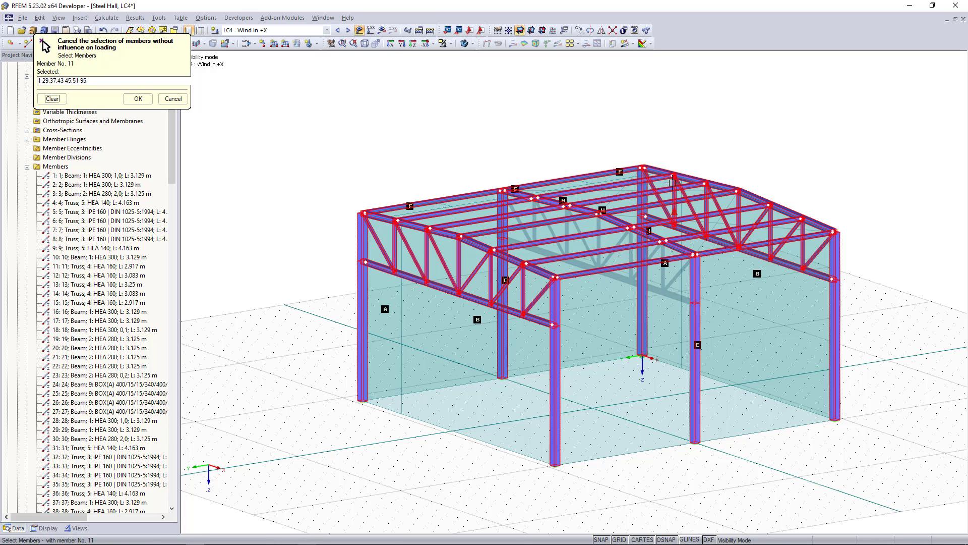
pyautogui.click(674, 188)
pyautogui.click(706, 194)
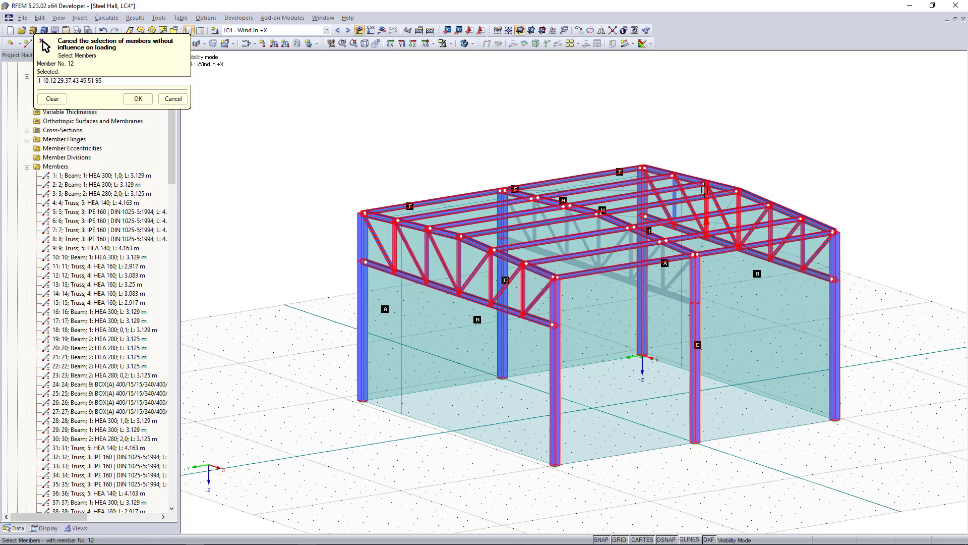
pyautogui.click(738, 203)
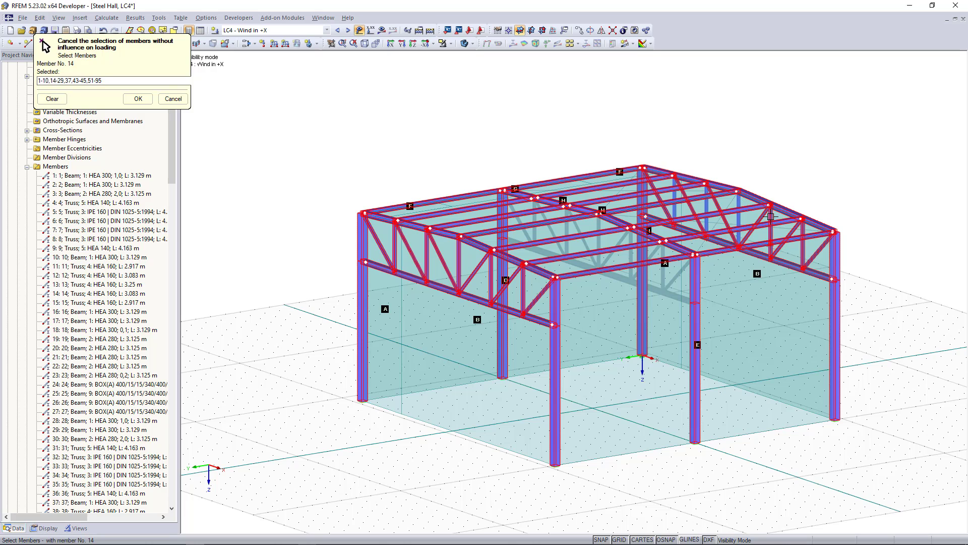
pyautogui.click(770, 217)
pyautogui.click(804, 233)
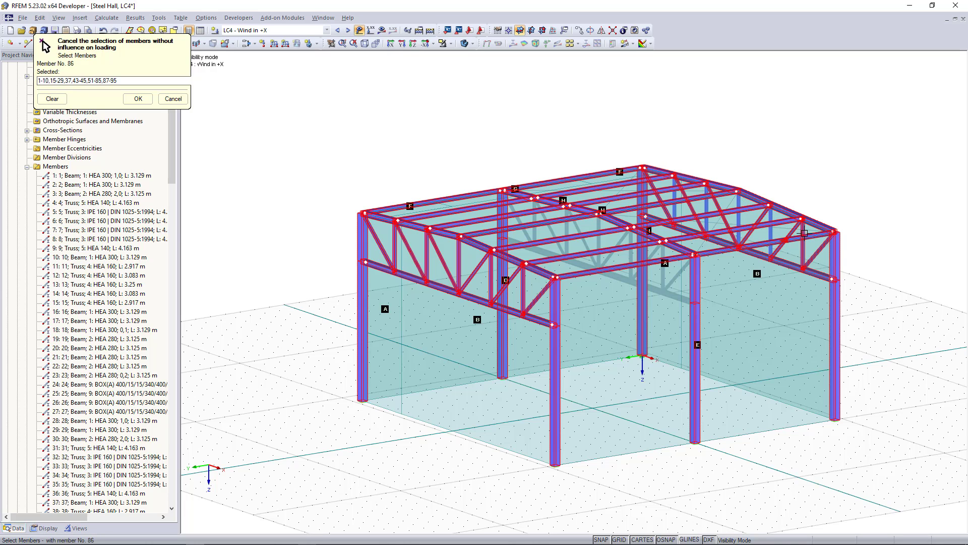
# Step: Exclude the vertical web members 64 to 68 of the near end truss and accept the single member selection
pyautogui.click(524, 291)
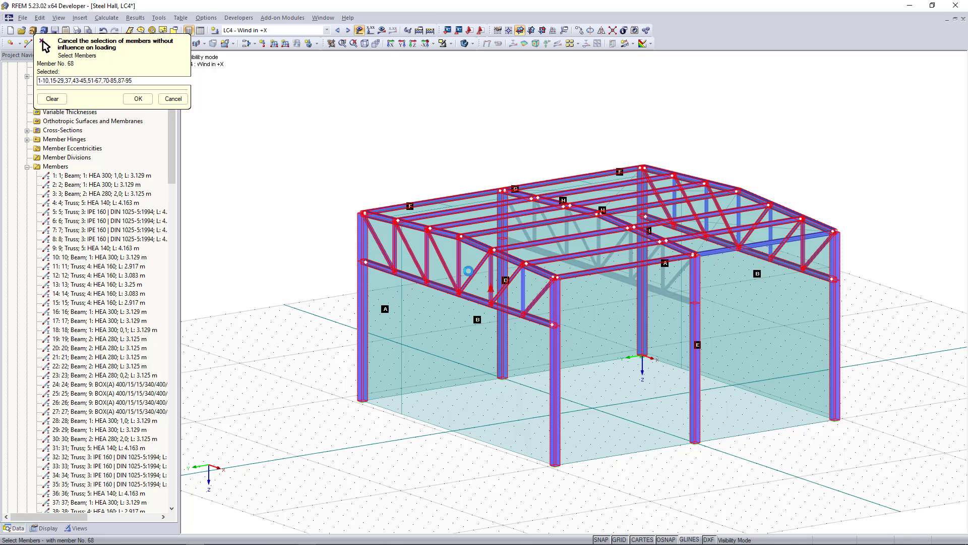
pyautogui.click(491, 277)
pyautogui.click(460, 262)
pyautogui.click(425, 256)
pyautogui.click(393, 251)
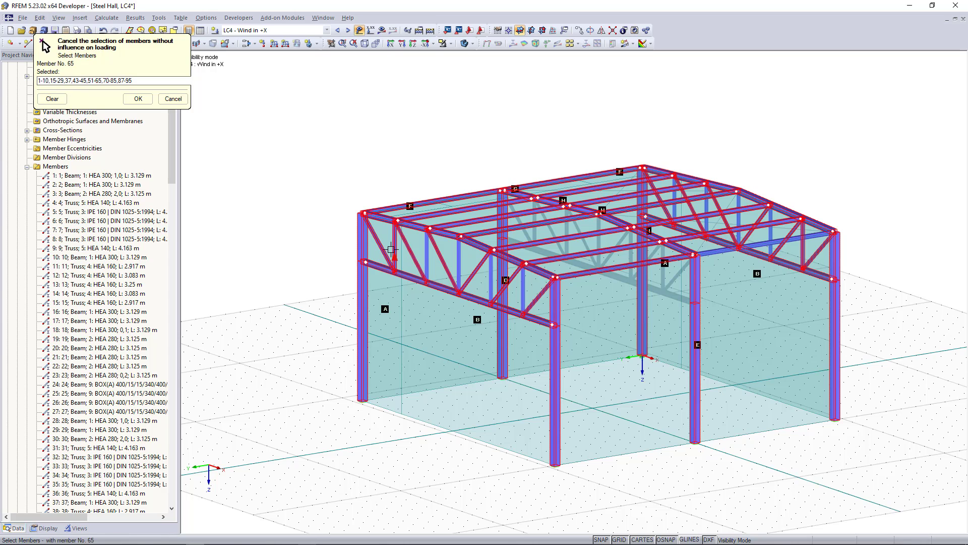
pyautogui.click(138, 98)
# Step: Remove the wind influence from the truss diagonals by picking near end truss diagonals in the parallel member selection
pyautogui.click(435, 436)
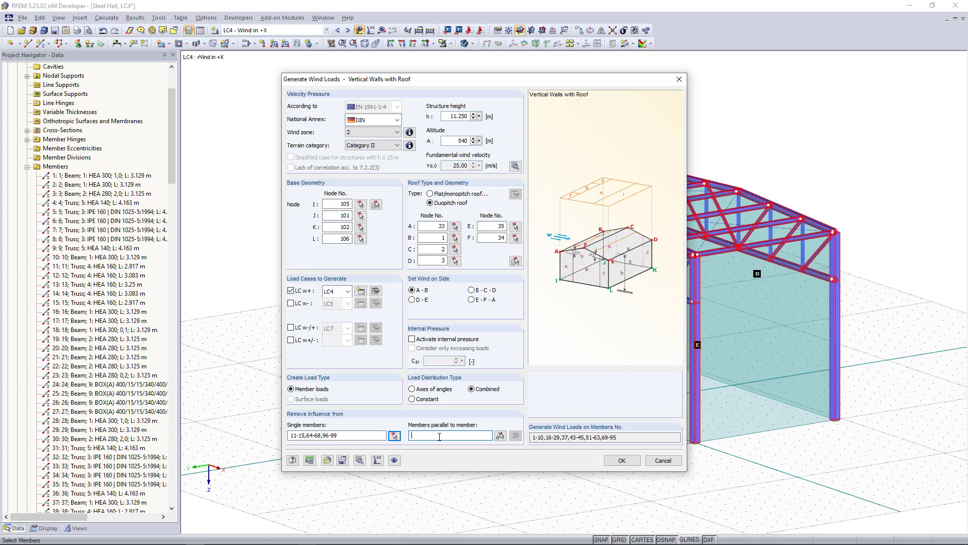
pyautogui.click(500, 436)
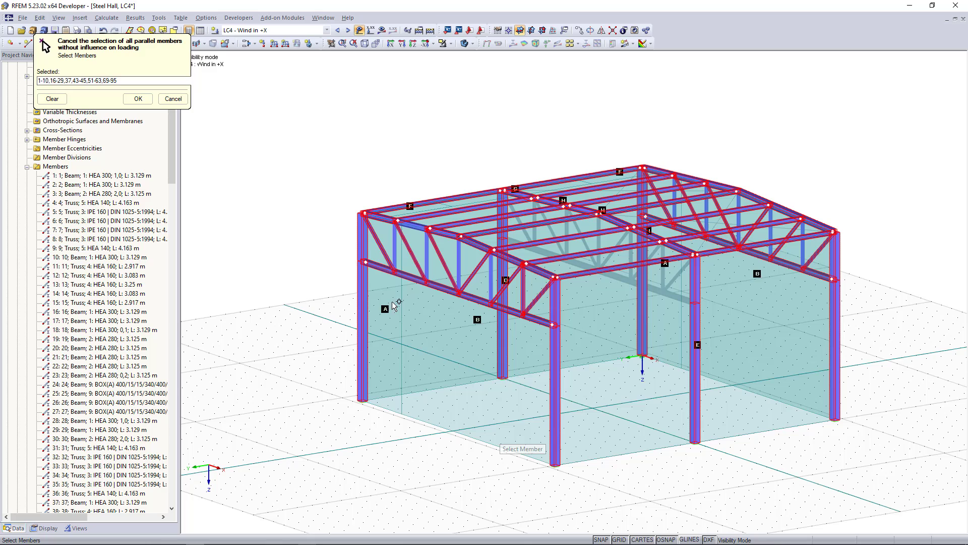
pyautogui.click(375, 241)
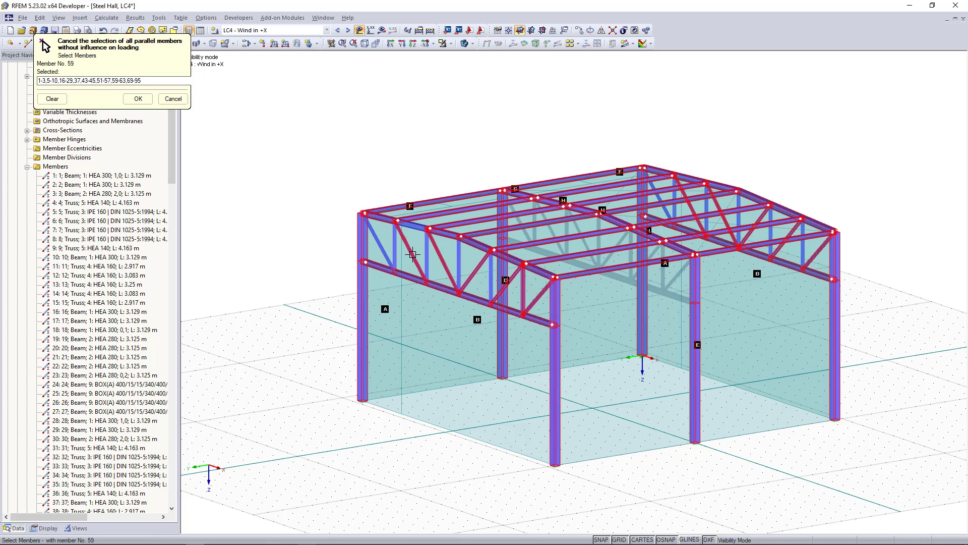
pyautogui.click(444, 264)
pyautogui.click(476, 271)
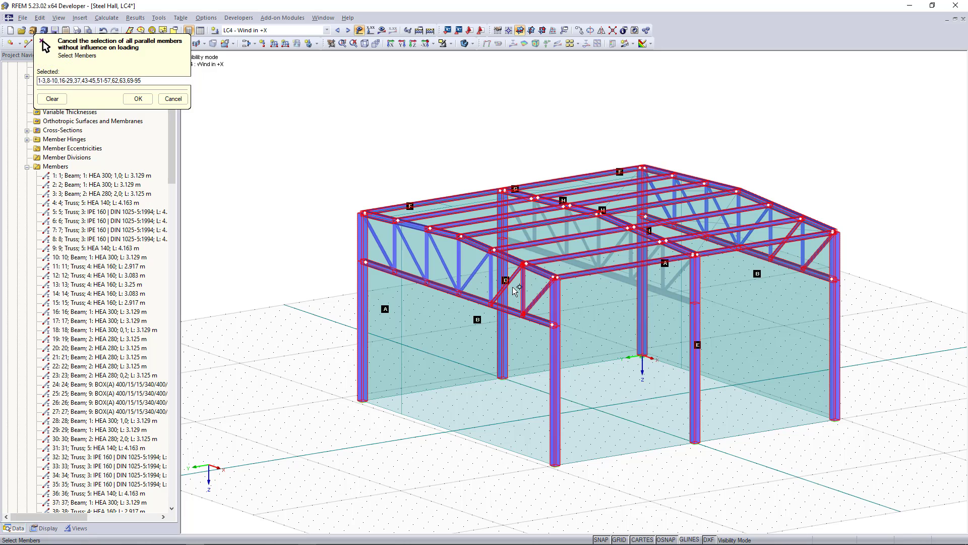
pyautogui.click(515, 290)
pyautogui.click(535, 295)
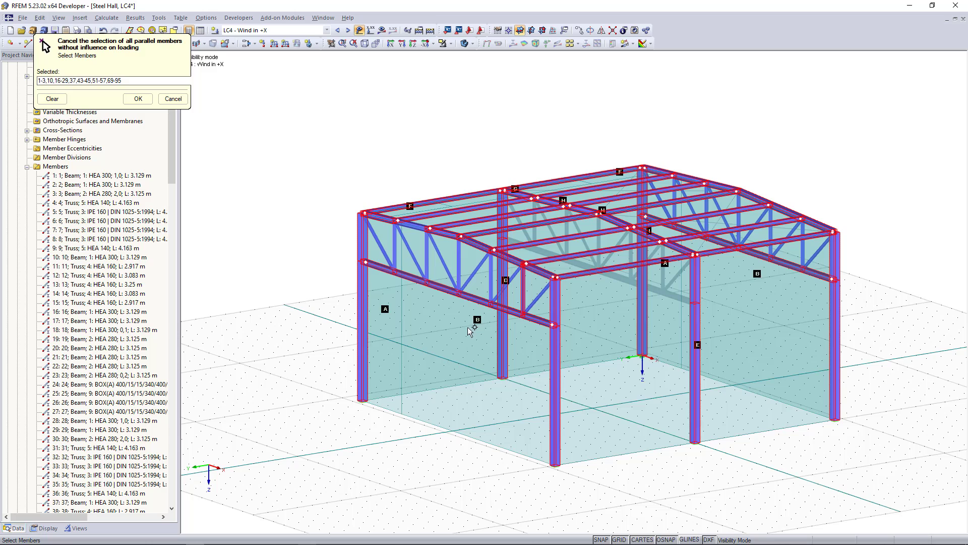
# Step: Remove the wind influence from the truss chords by picking both top chord slopes and the bottom chord of the near end truss
pyautogui.click(439, 233)
pyautogui.click(506, 255)
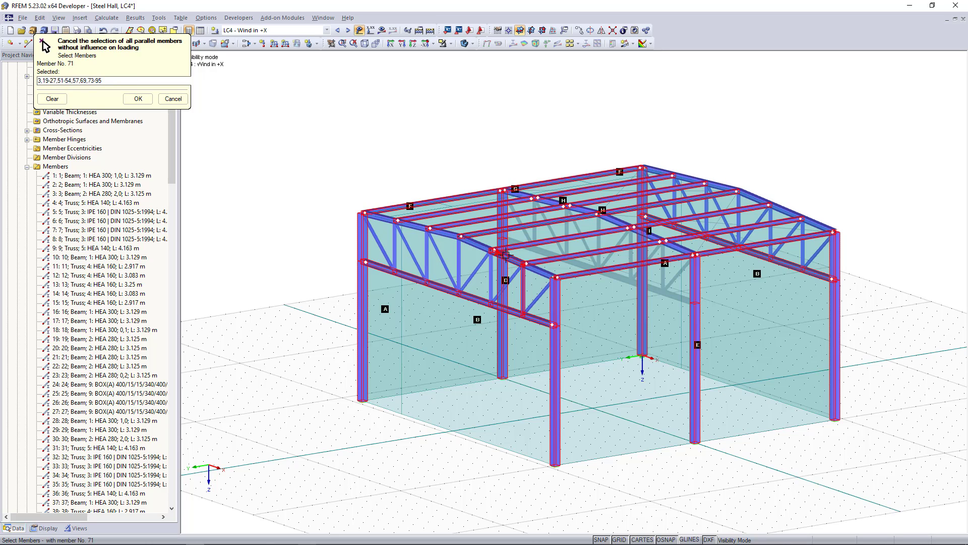
pyautogui.click(505, 255)
pyautogui.click(457, 293)
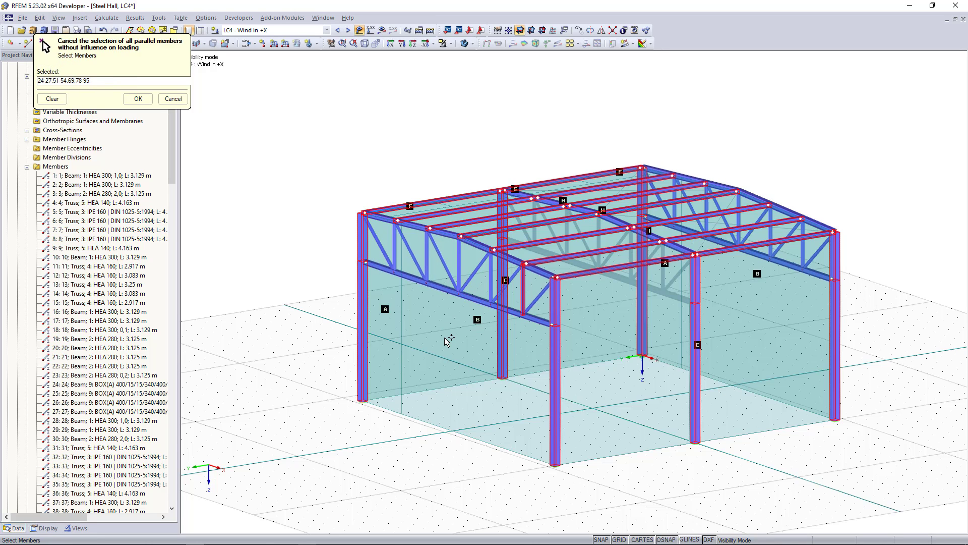
# Step: Accept the parallel member selection and generate the LC4 wind loads on the walls and duopitch roof, accepting the generation info
pyautogui.click(138, 98)
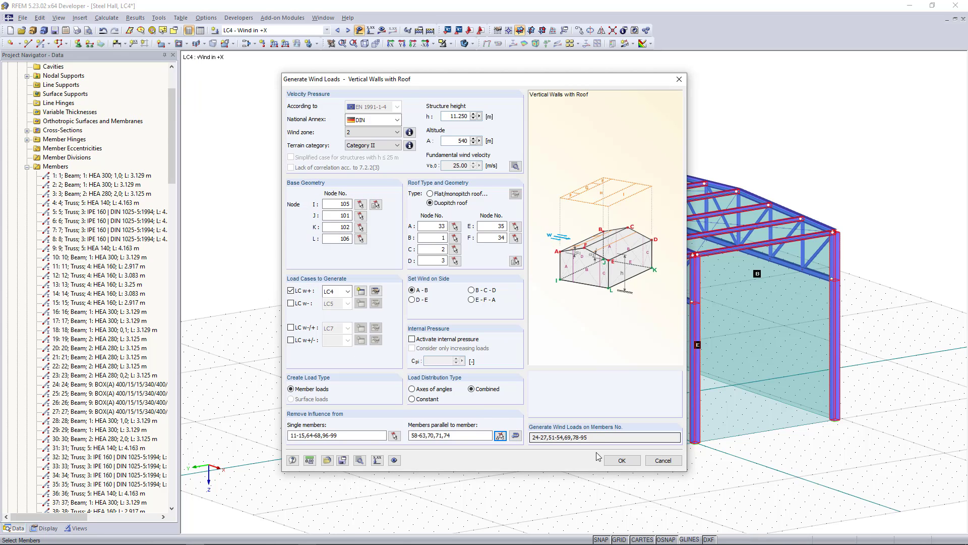
pyautogui.click(616, 461)
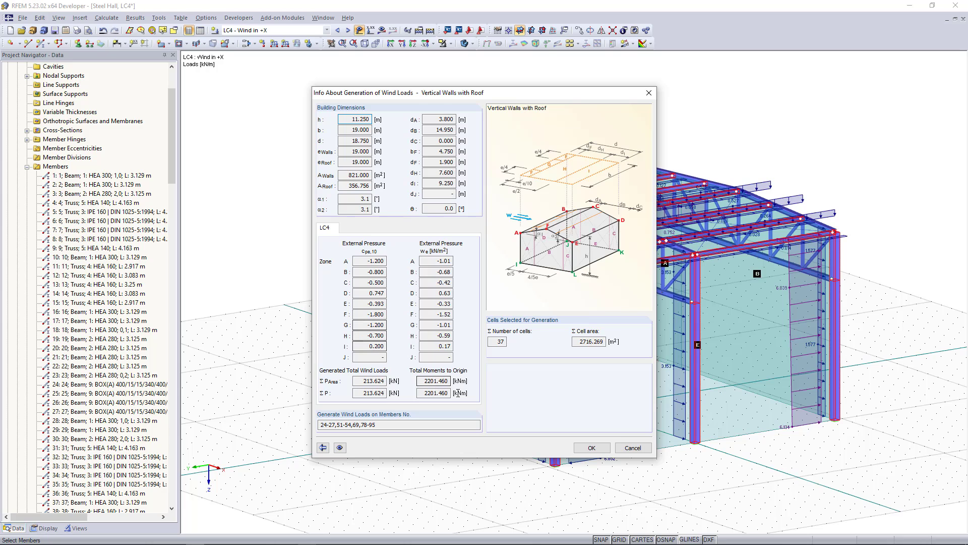
pyautogui.click(593, 448)
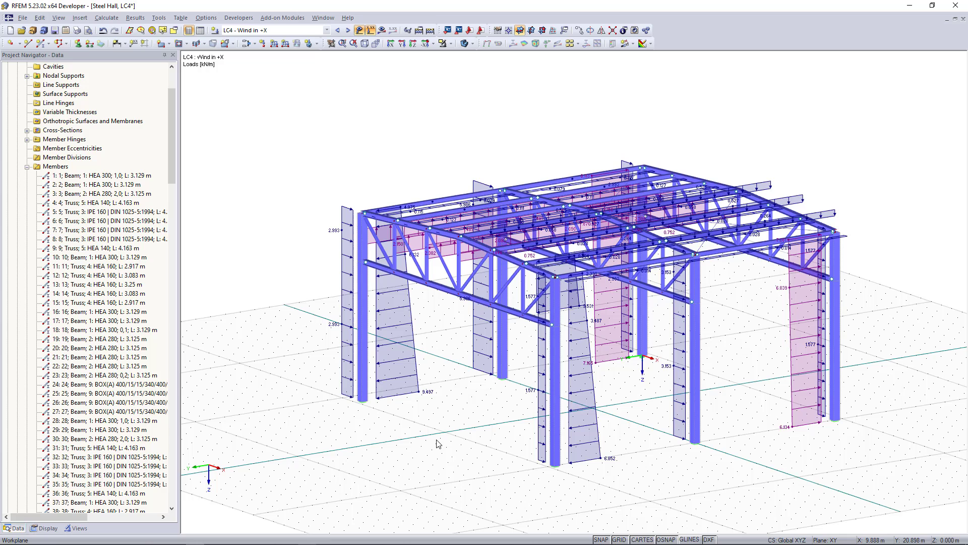
# Step: View the generated wind load as the original area loads, then return to displaying it separately as member loads
pyautogui.rightClick(395, 347)
pyautogui.click(418, 364)
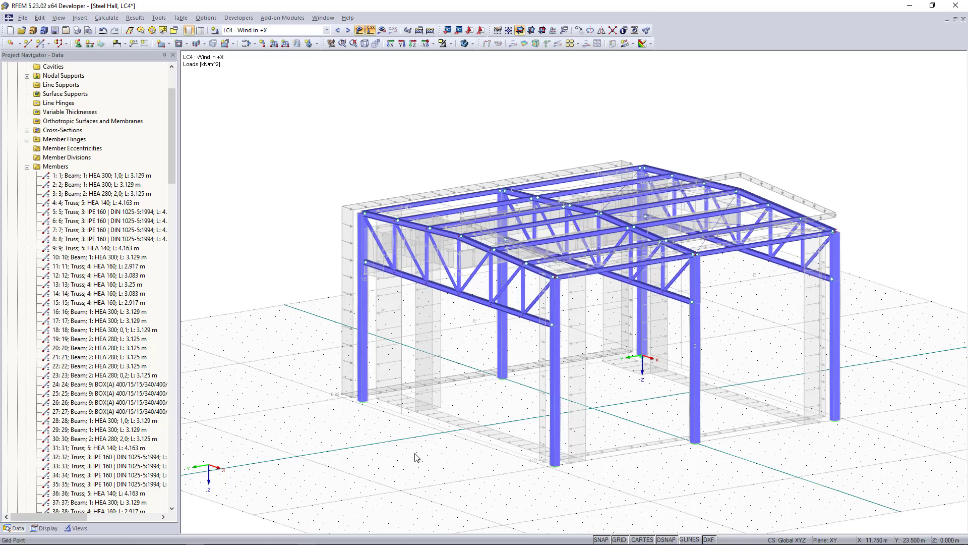
pyautogui.rightClick(349, 325)
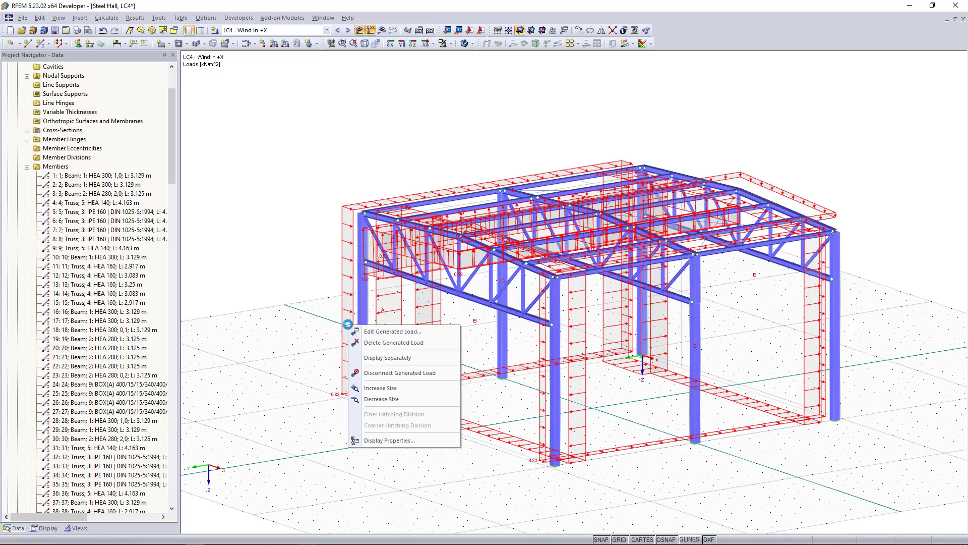
pyautogui.click(386, 357)
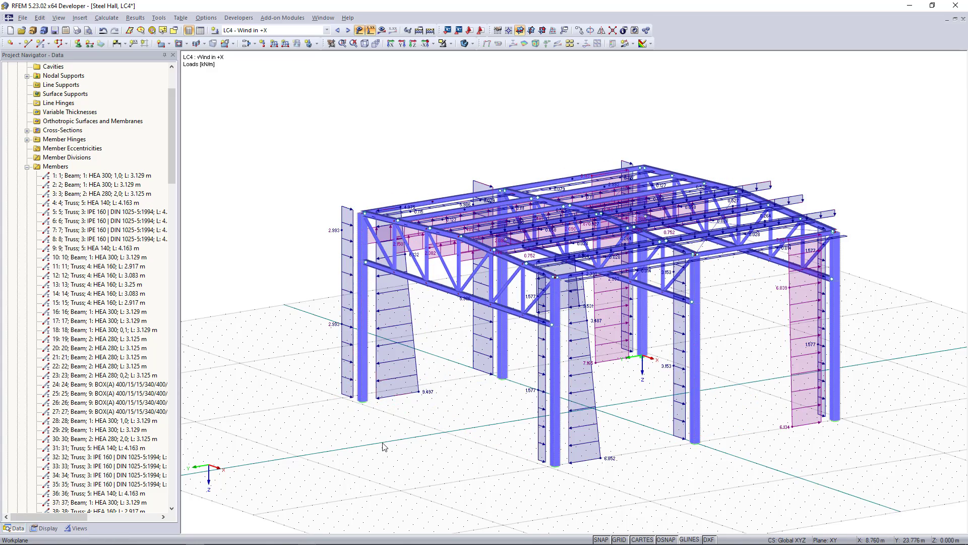